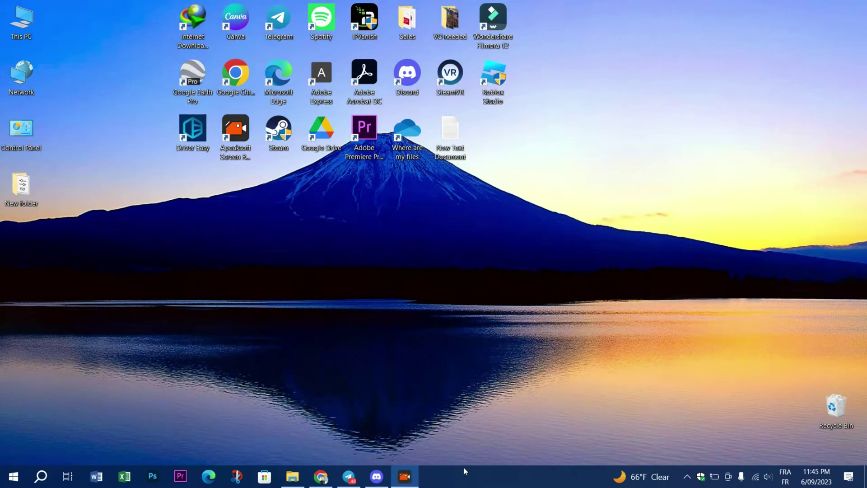
{"action": "key", "text": "XF86AudioRaiseVolume"}
{"action": "left_click", "coordinate": [376, 483]}
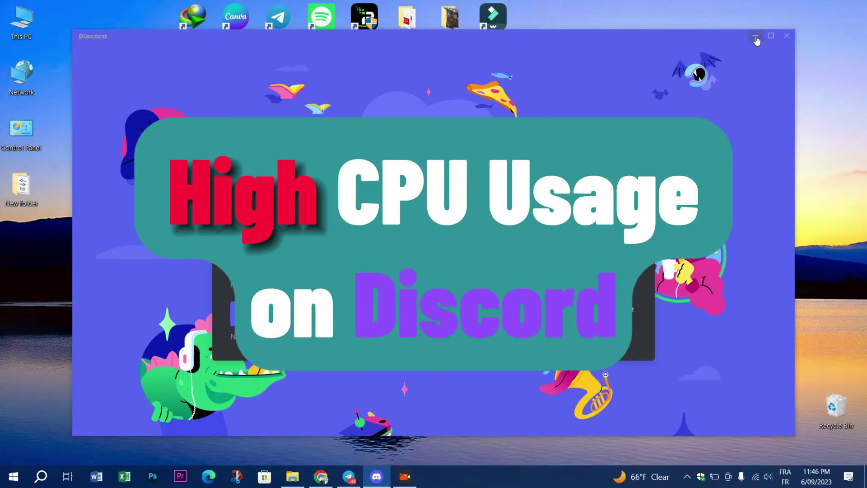
{"action": "left_click", "coordinate": [755, 36]}
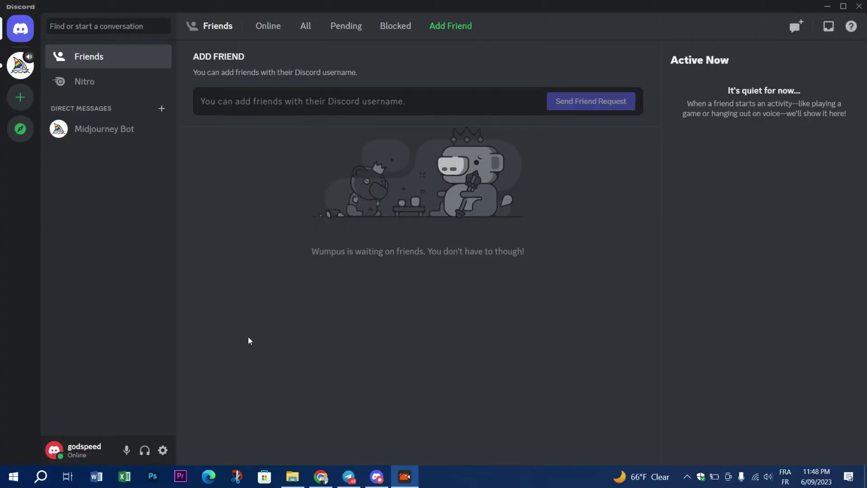
Turn off Hardware Acceleration in Discord's Advanced user settings, confirm the change and leave the settings.
{"action": "left_click", "coordinate": [163, 450]}
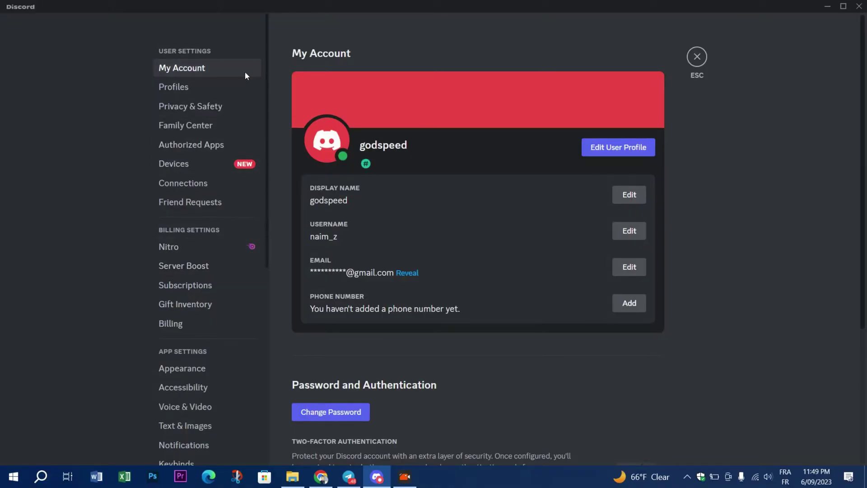
{"action": "scroll", "coordinate": [211, 215], "scroll_direction": "down", "scroll_amount": 2}
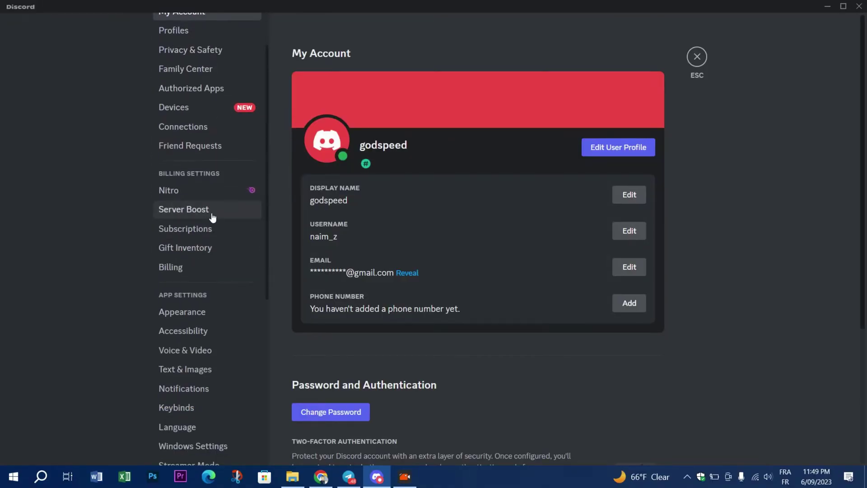
{"action": "scroll", "coordinate": [218, 219], "scroll_direction": "down", "scroll_amount": 2}
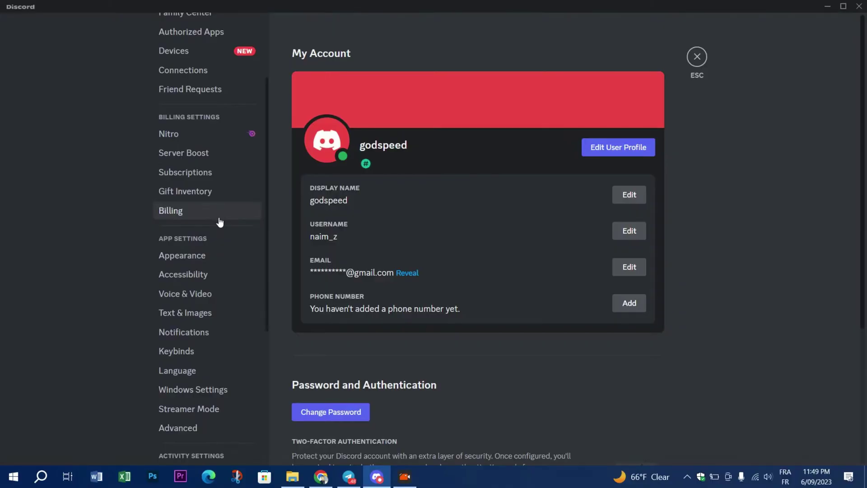
{"action": "scroll", "coordinate": [220, 221], "scroll_direction": "down", "scroll_amount": 2}
{"action": "left_click", "coordinate": [199, 374]}
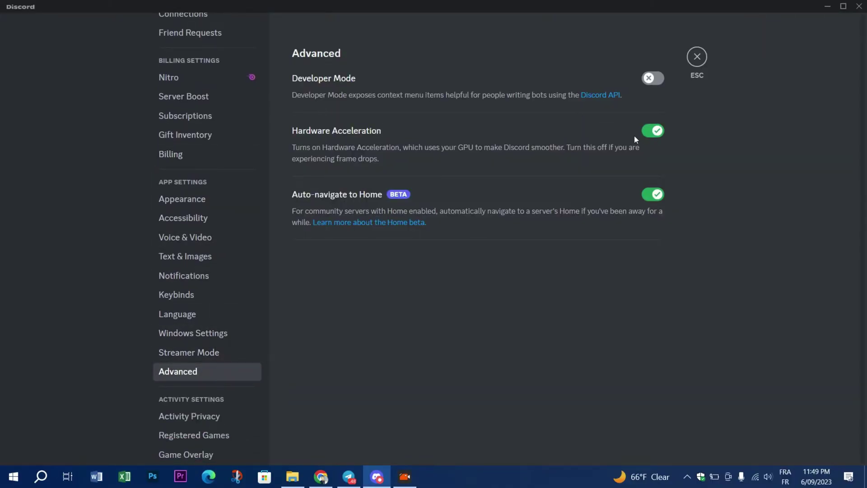
{"action": "left_click", "coordinate": [653, 131]}
{"action": "left_click", "coordinate": [515, 270]}
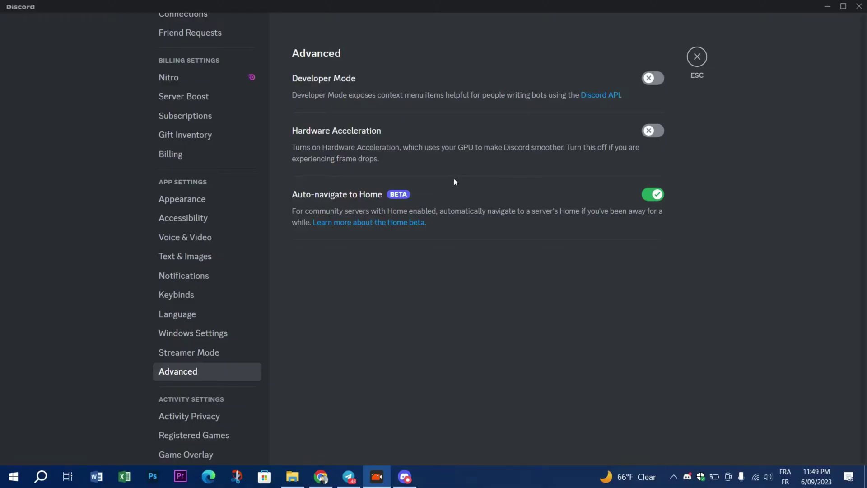
{"action": "left_click", "coordinate": [696, 56]}
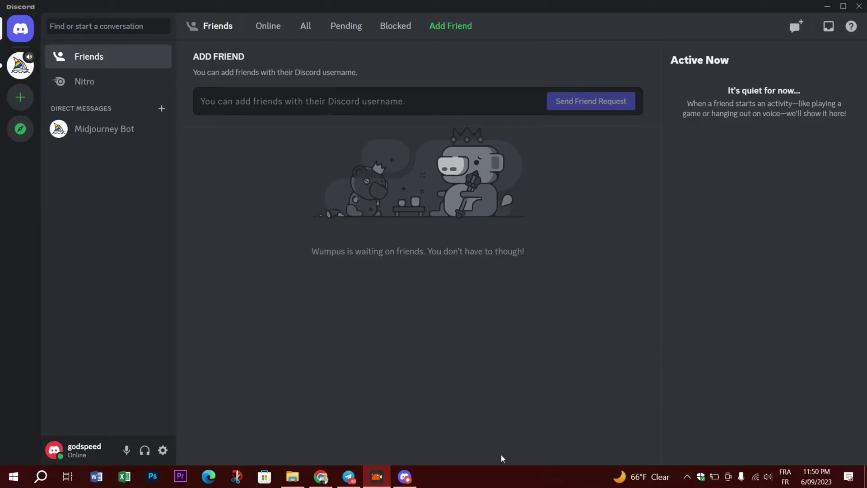
End the Discord task in Task Manager, then relaunch Discord from the desktop.
{"action": "right_click", "coordinate": [494, 473]}
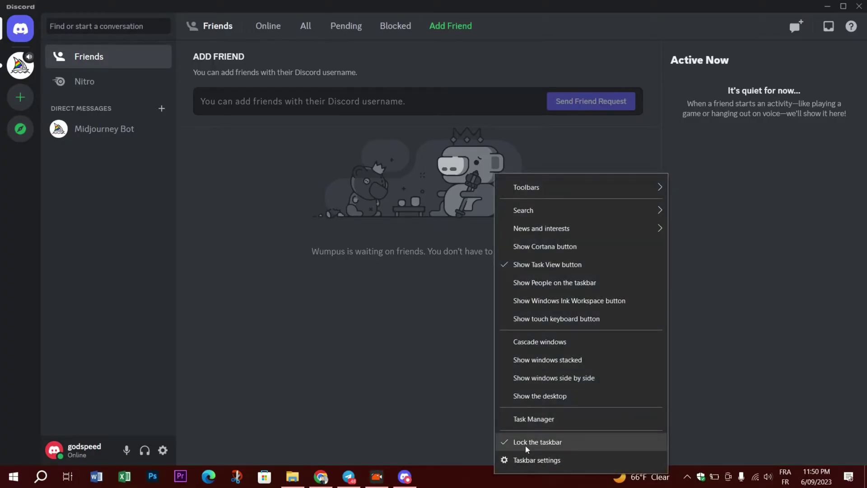
{"action": "left_click", "coordinate": [535, 419]}
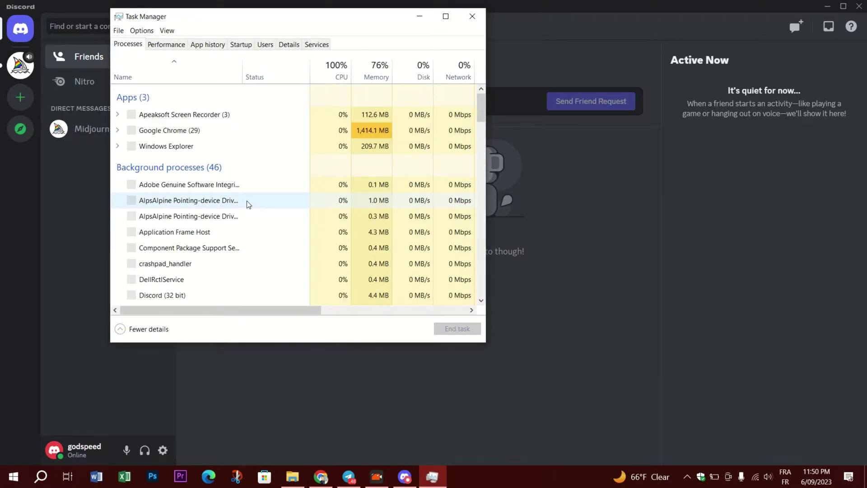
{"action": "left_click", "coordinate": [195, 131]}
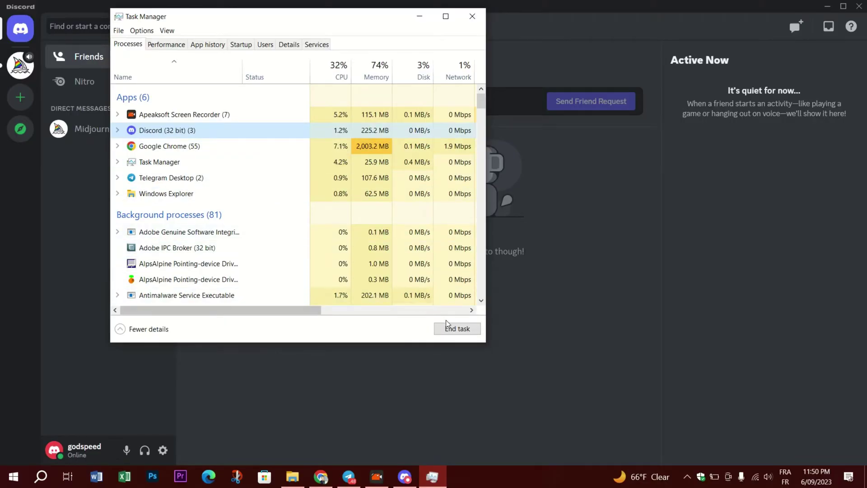
{"action": "left_click", "coordinate": [457, 330]}
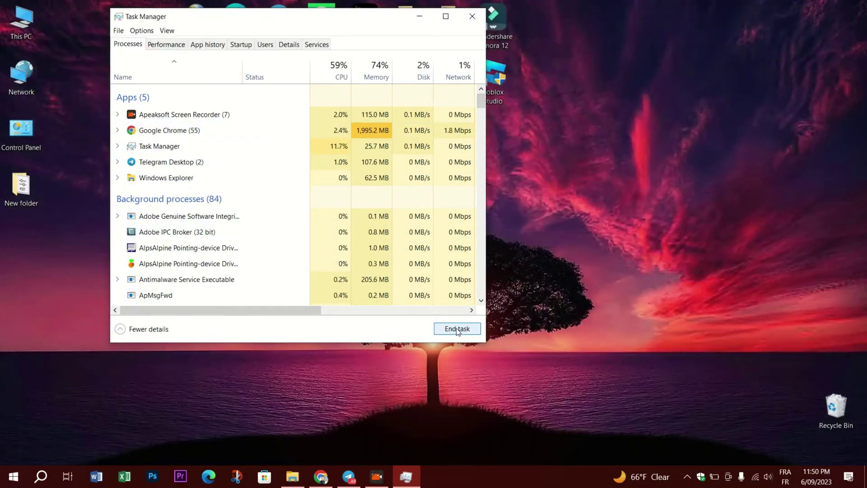
{"action": "left_click", "coordinate": [472, 17]}
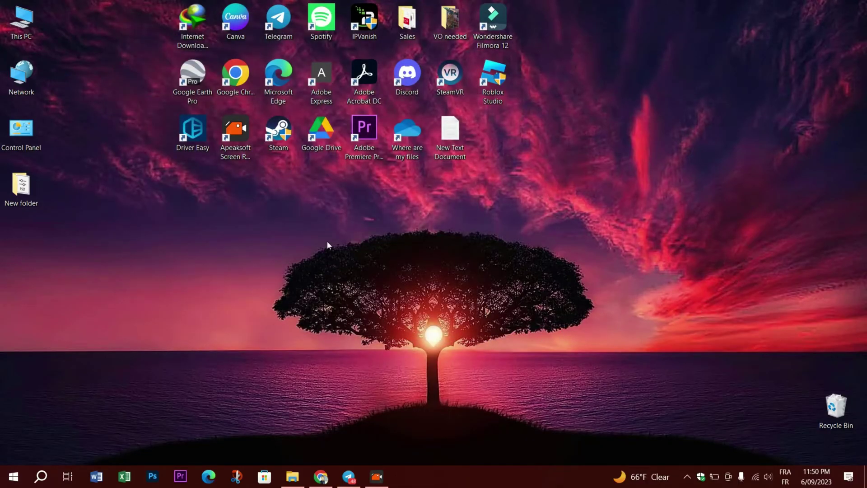
{"action": "double_click", "coordinate": [416, 80]}
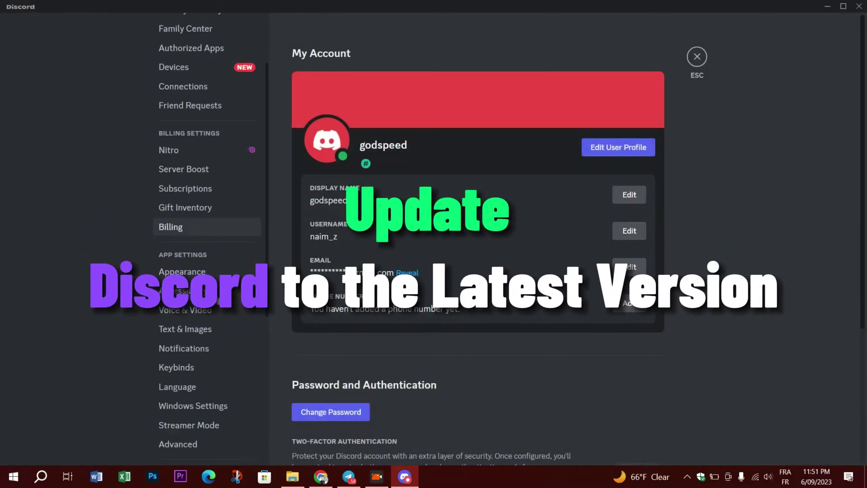
{"action": "scroll", "coordinate": [236, 290], "scroll_direction": "down", "scroll_amount": 5}
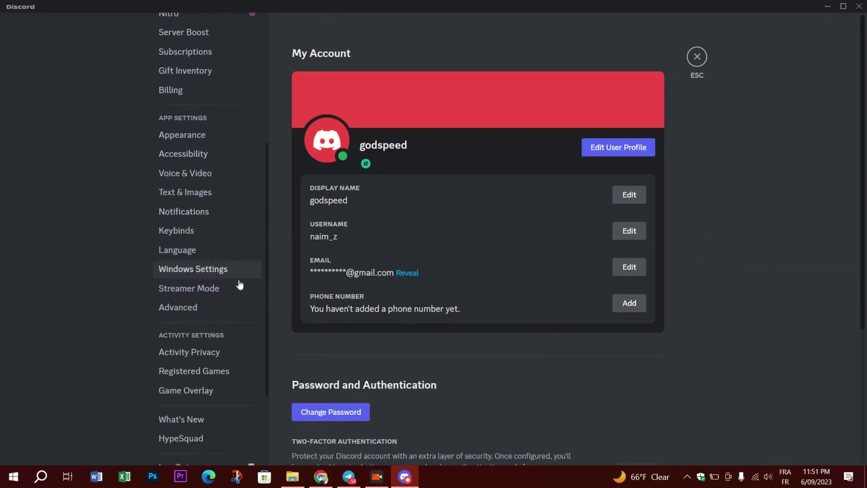
{"action": "scroll", "coordinate": [241, 283], "scroll_direction": "up", "scroll_amount": 5}
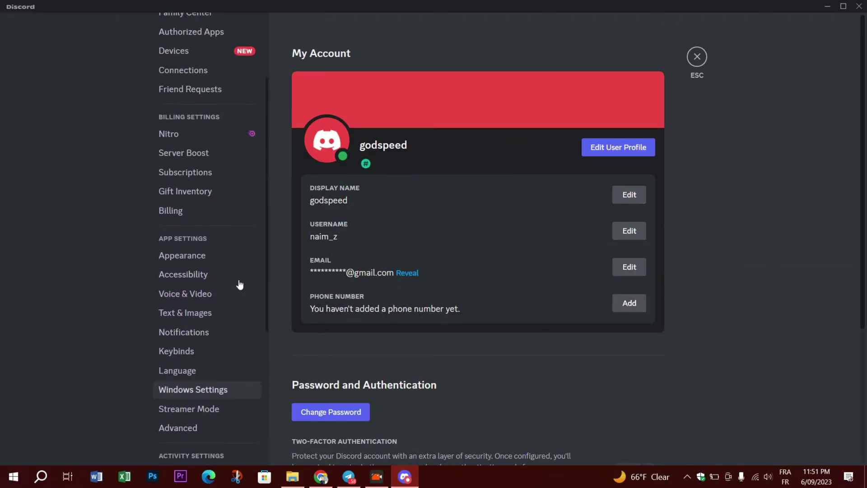
{"action": "scroll", "coordinate": [239, 284], "scroll_direction": "up", "scroll_amount": 2}
{"action": "scroll", "coordinate": [240, 284], "scroll_direction": "up", "scroll_amount": 2}
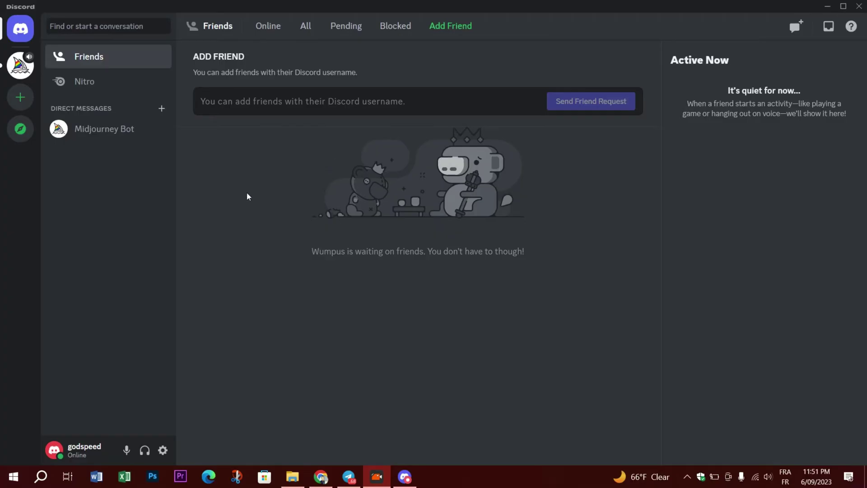
Open the Voice & Video page of the user settings.
{"action": "left_click", "coordinate": [162, 449]}
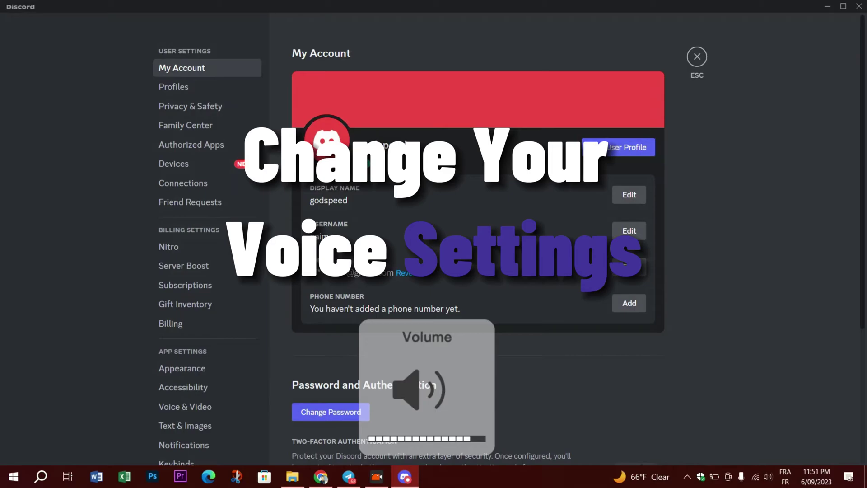
{"action": "scroll", "coordinate": [208, 164], "scroll_direction": "down", "scroll_amount": 2}
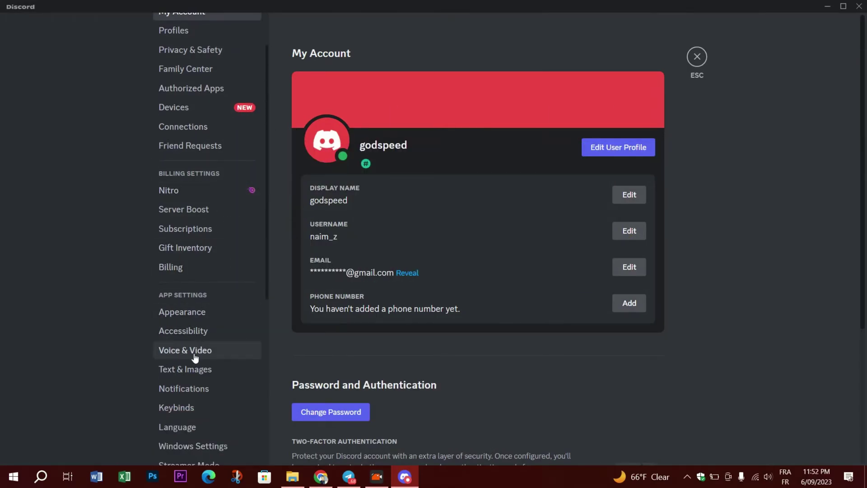
{"action": "left_click", "coordinate": [169, 354]}
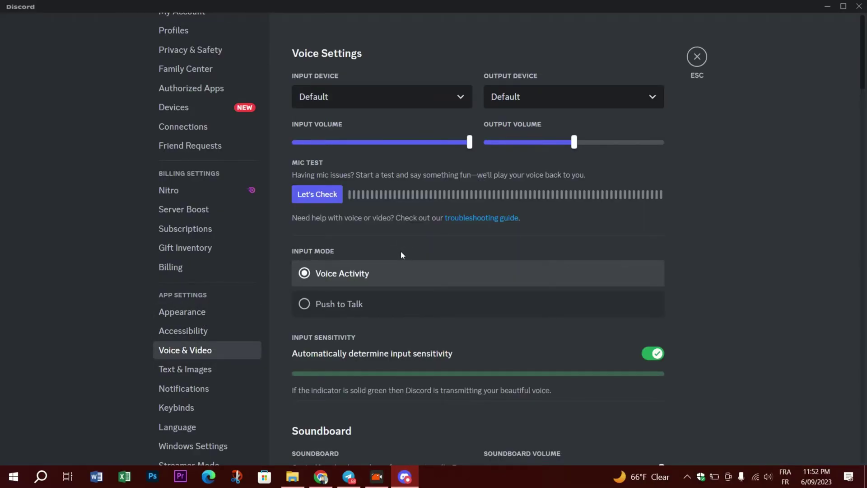
Examine the voice and video options, including the OpenH264 codec, Echo Cancellation, Noise Suppression and Automatic Gain Control.
{"action": "scroll", "coordinate": [400, 251], "scroll_direction": "down", "scroll_amount": 3}
{"action": "scroll", "coordinate": [404, 266], "scroll_direction": "down", "scroll_amount": 5}
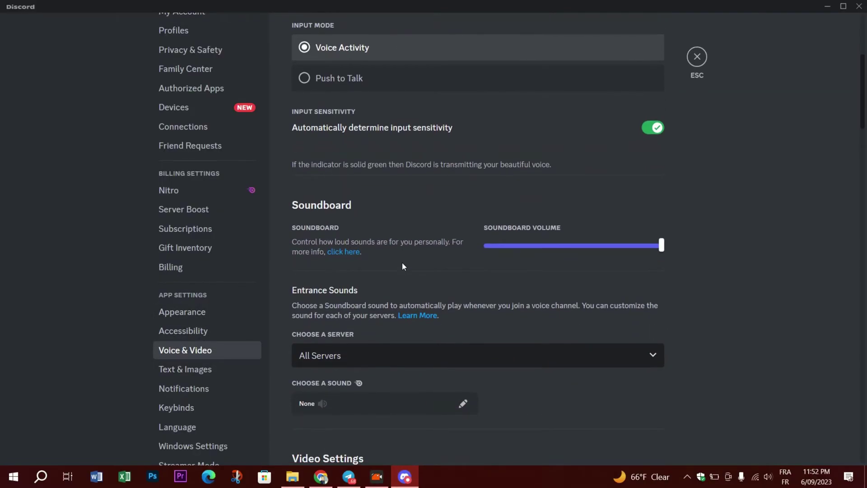
{"action": "scroll", "coordinate": [403, 266], "scroll_direction": "down", "scroll_amount": 2}
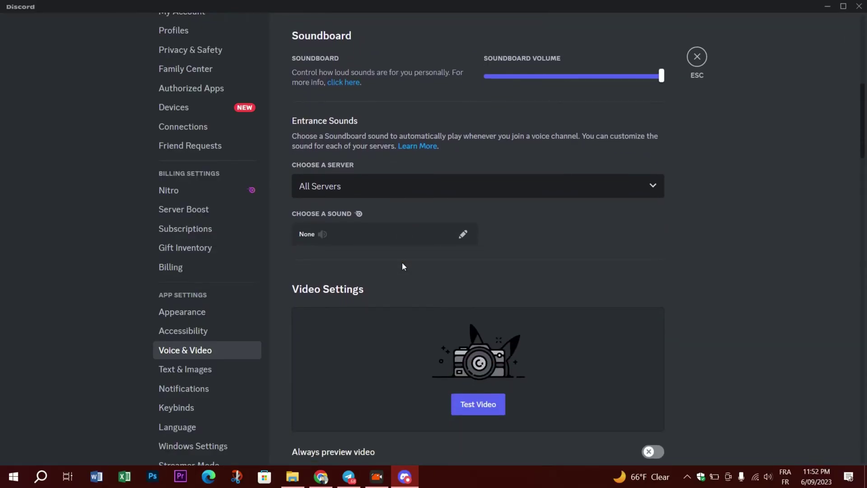
{"action": "scroll", "coordinate": [403, 266], "scroll_direction": "down", "scroll_amount": 9}
{"action": "scroll", "coordinate": [403, 266], "scroll_direction": "down", "scroll_amount": 15}
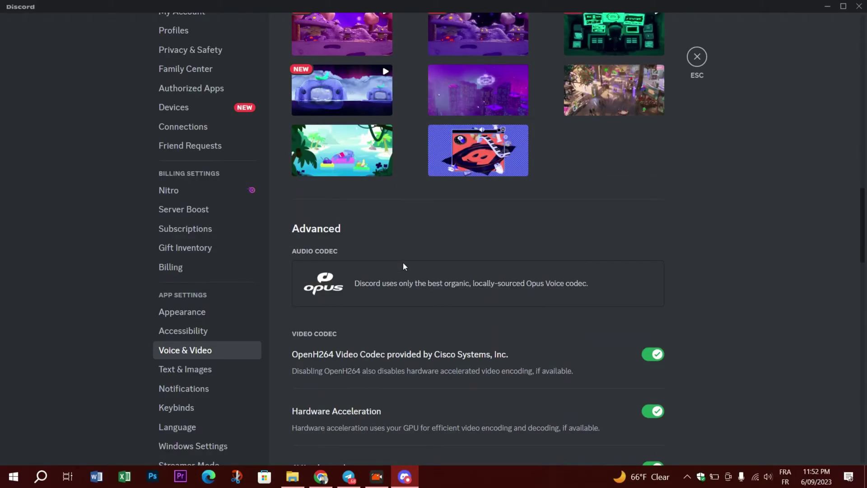
{"action": "scroll", "coordinate": [403, 266], "scroll_direction": "down", "scroll_amount": 9}
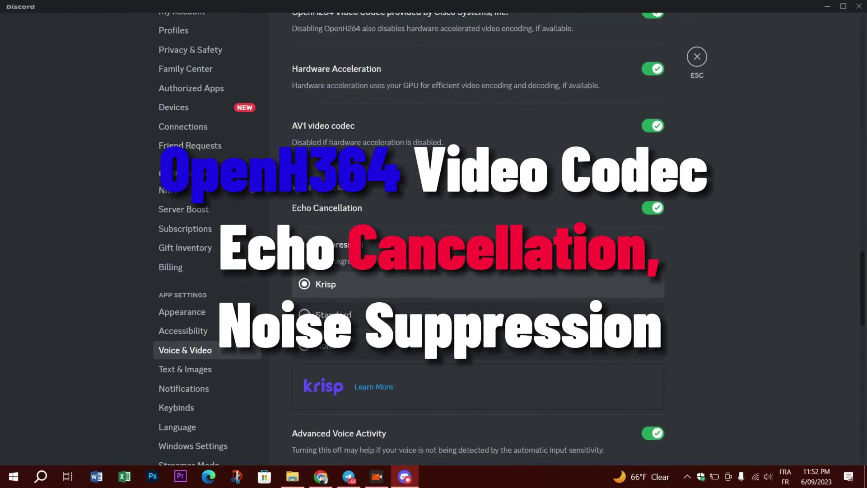
{"action": "scroll", "coordinate": [404, 271], "scroll_direction": "down", "scroll_amount": 15}
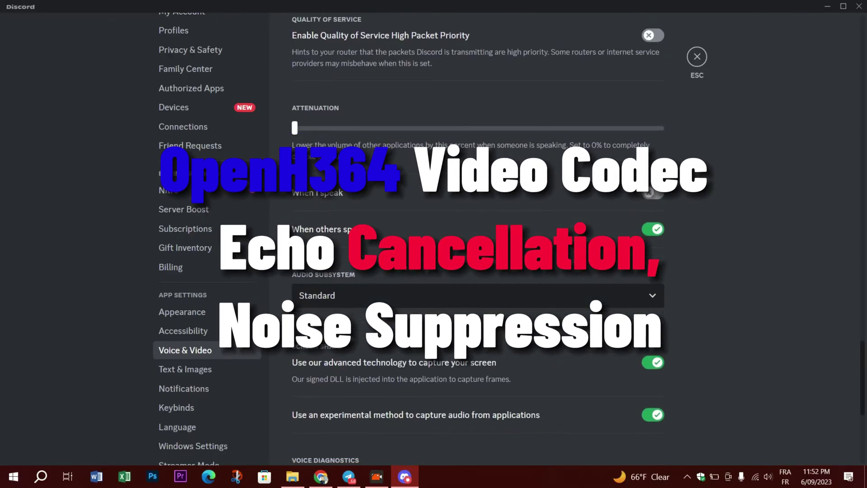
{"action": "scroll", "coordinate": [405, 270], "scroll_direction": "down", "scroll_amount": 1}
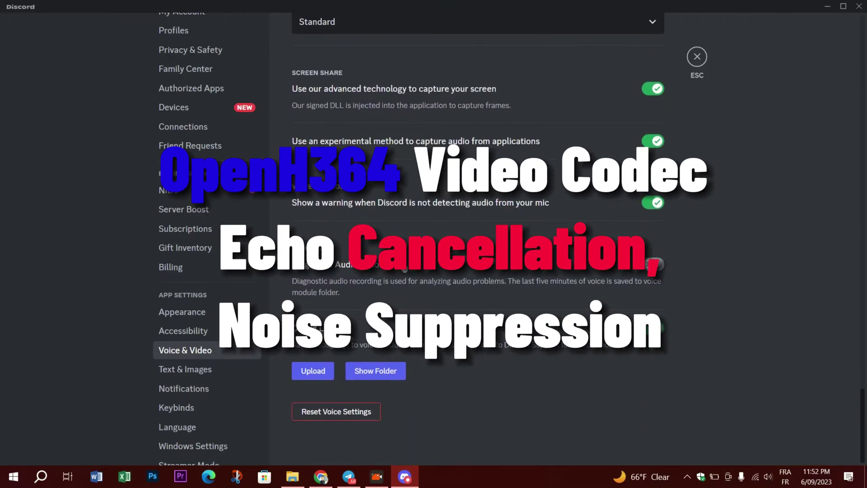
{"action": "scroll", "coordinate": [430, 289], "scroll_direction": "up", "scroll_amount": 6}
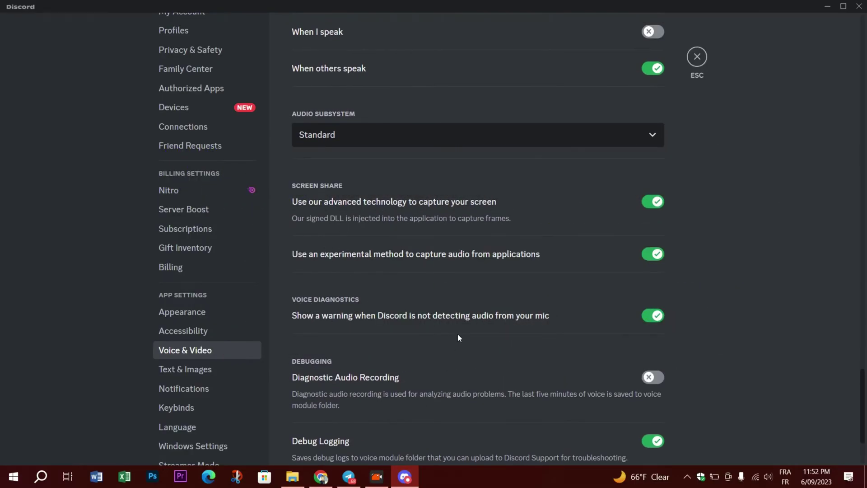
{"action": "scroll", "coordinate": [458, 337], "scroll_direction": "up", "scroll_amount": 11}
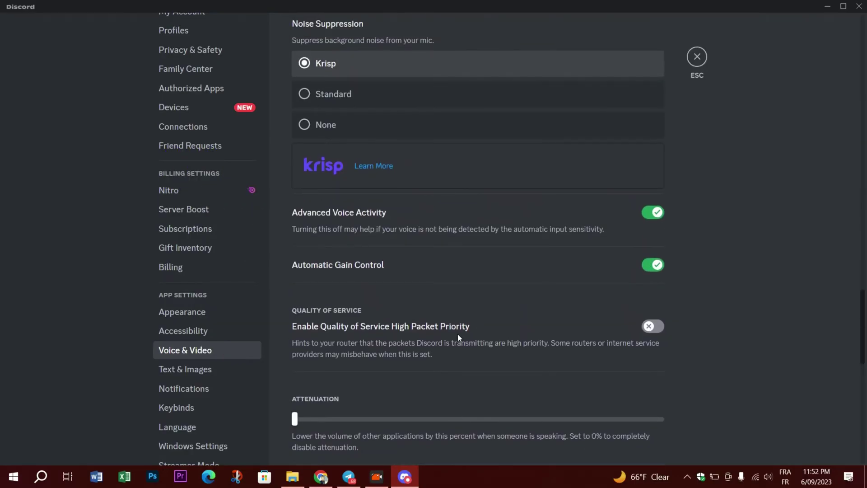
{"action": "scroll", "coordinate": [370, 332], "scroll_direction": "up", "scroll_amount": 3}
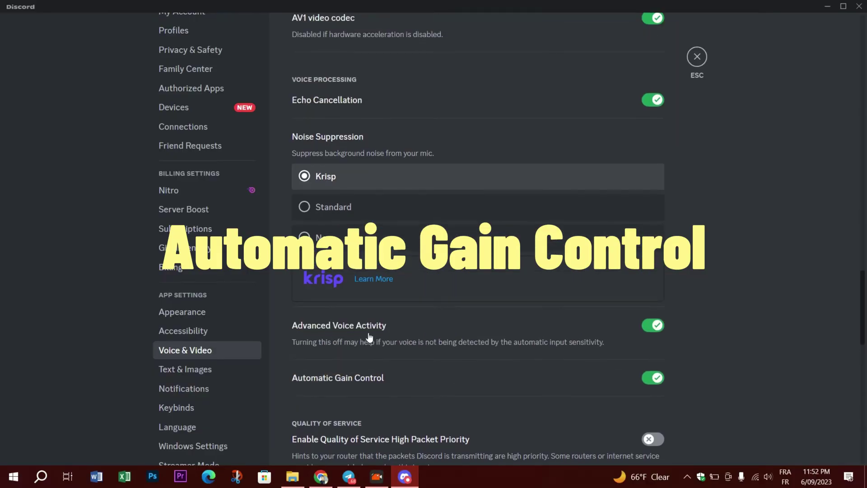
{"action": "scroll", "coordinate": [525, 329], "scroll_direction": "up", "scroll_amount": 3}
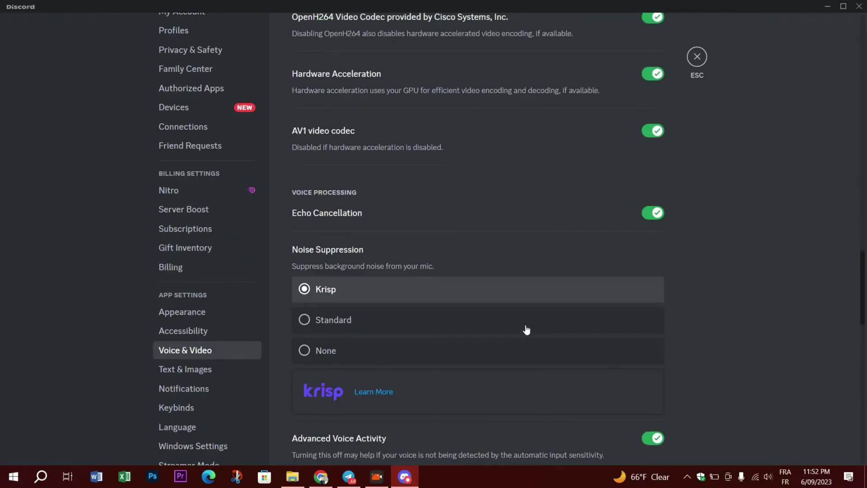
{"action": "scroll", "coordinate": [527, 327], "scroll_direction": "up", "scroll_amount": 18}
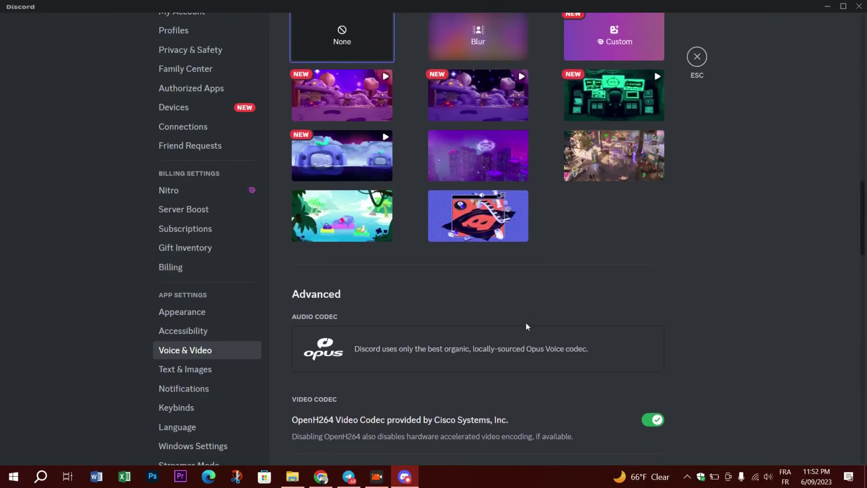
{"action": "scroll", "coordinate": [526, 326], "scroll_direction": "up", "scroll_amount": 6}
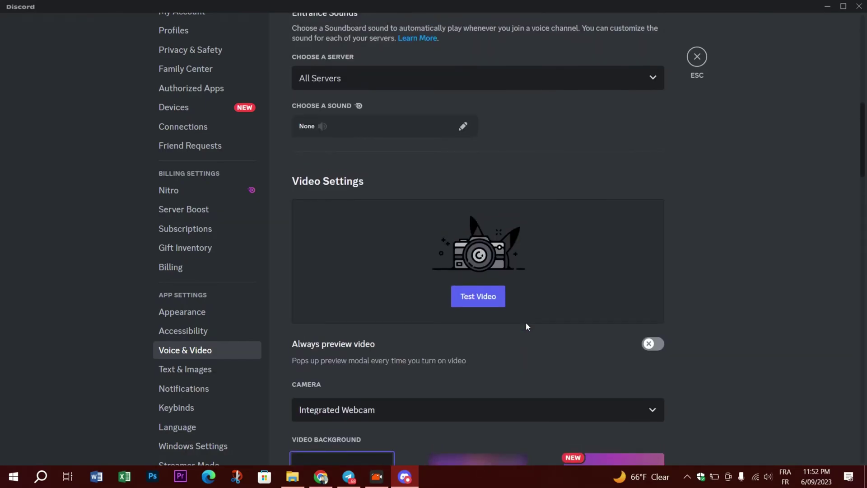
{"action": "scroll", "coordinate": [527, 326], "scroll_direction": "up", "scroll_amount": 6}
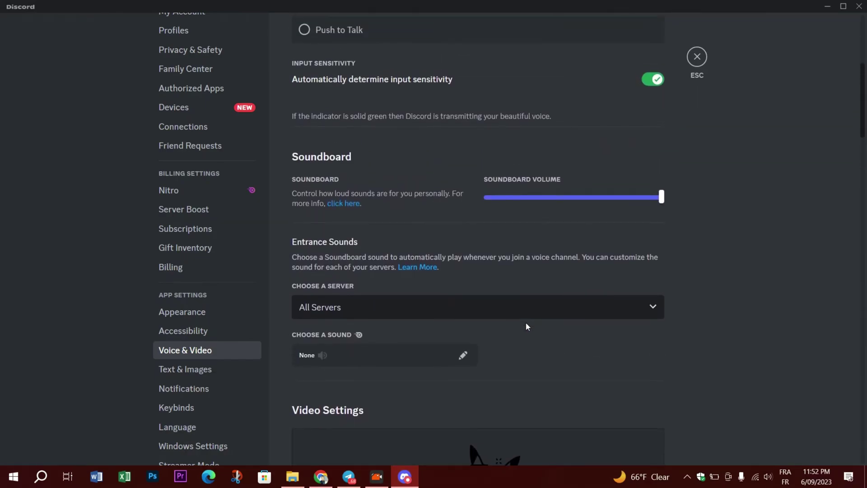
{"action": "scroll", "coordinate": [526, 326], "scroll_direction": "up", "scroll_amount": 6}
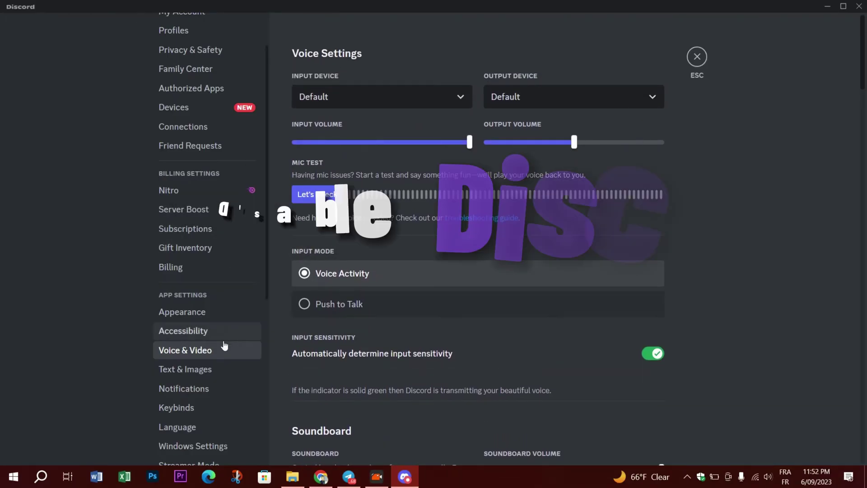
{"action": "scroll", "coordinate": [208, 327], "scroll_direction": "up", "scroll_amount": 1}
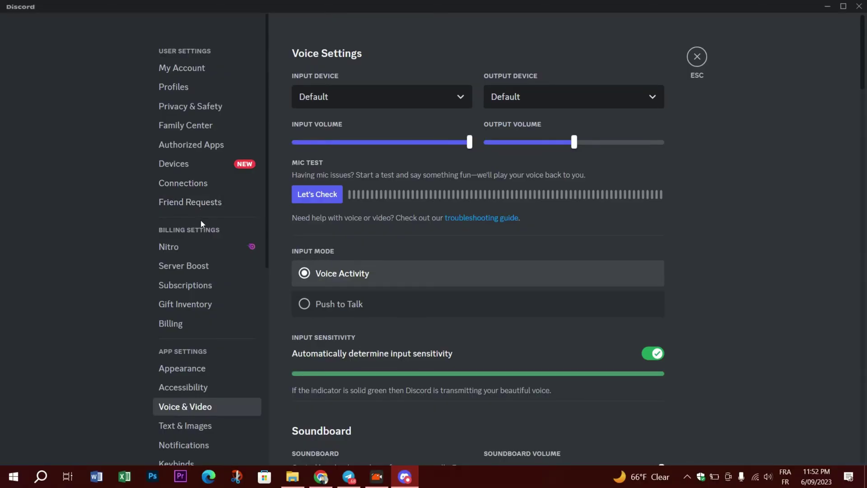
View the Game Overlay page in Discord's activity settings, including the in-game overlay option, and leave the user settings.
{"action": "scroll", "coordinate": [204, 395], "scroll_direction": "down", "scroll_amount": 2}
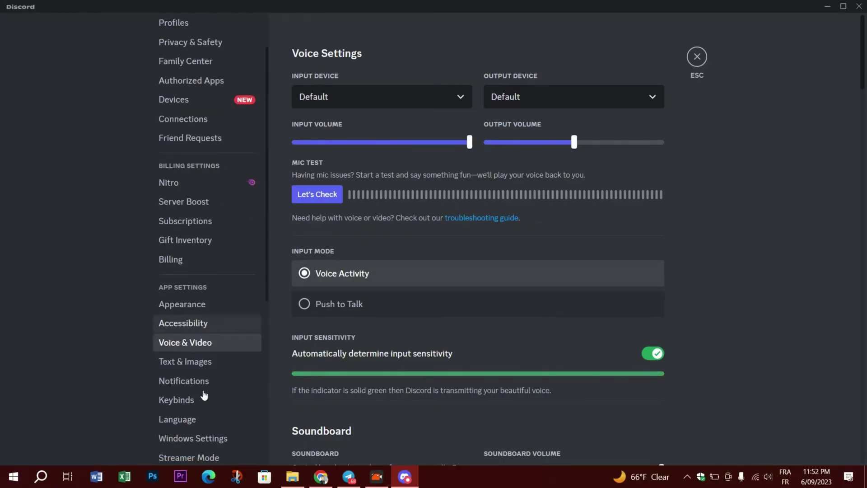
{"action": "scroll", "coordinate": [204, 395], "scroll_direction": "down", "scroll_amount": 5}
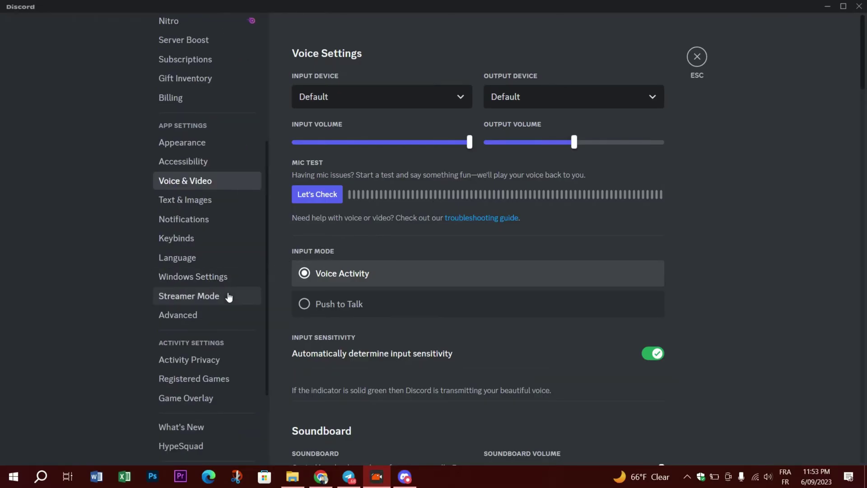
{"action": "left_click", "coordinate": [204, 401]}
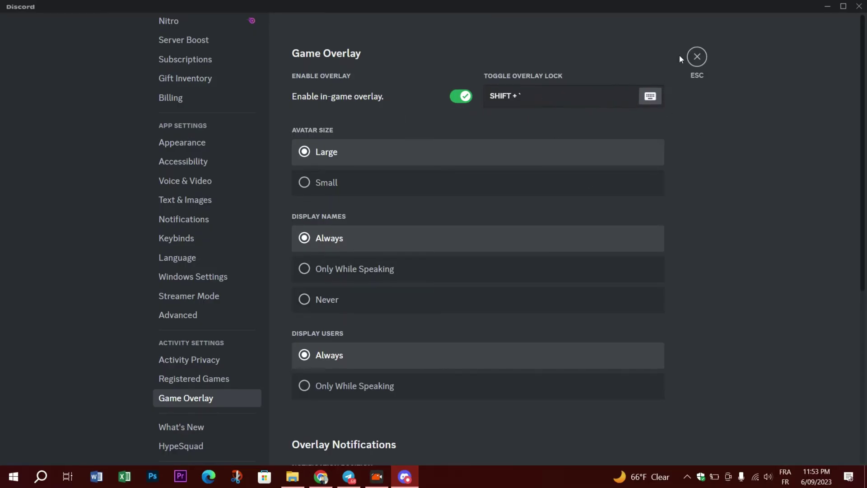
{"action": "left_click", "coordinate": [697, 57]}
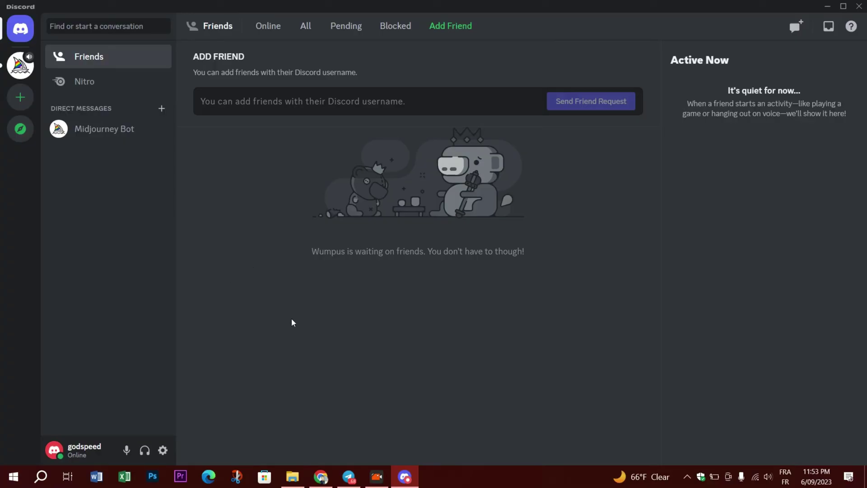
Switch to Windows Settings and open the Apps & features page of the Apps category.
{"action": "left_click", "coordinate": [13, 477]}
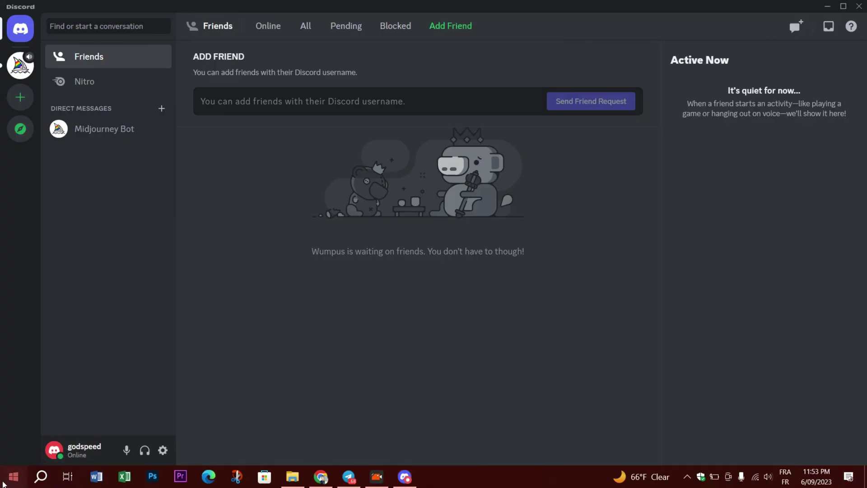
{"action": "left_click", "coordinate": [21, 426]}
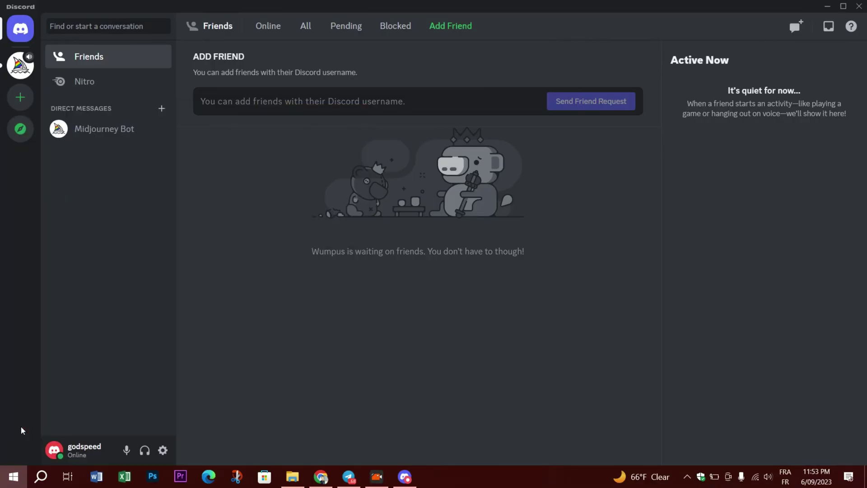
{"action": "left_click", "coordinate": [125, 250]}
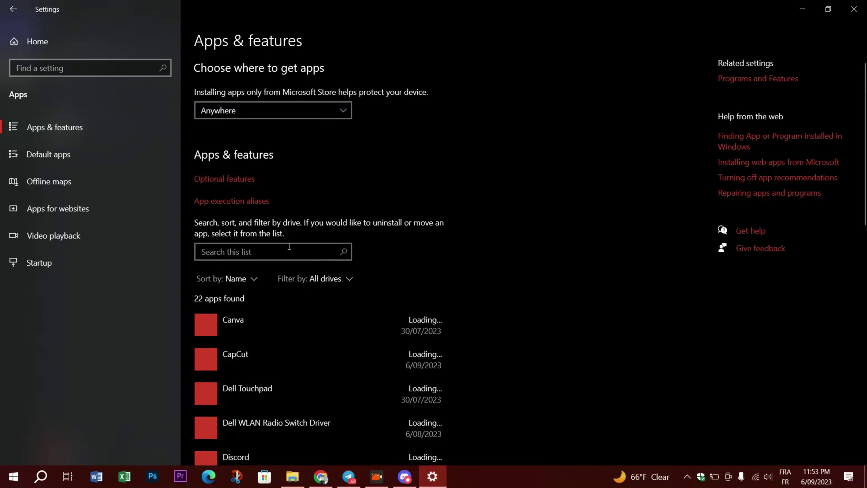
Find Discord in the list of installed apps and expand its entry to reveal the Modify and Uninstall options.
{"action": "left_click", "coordinate": [289, 247]}
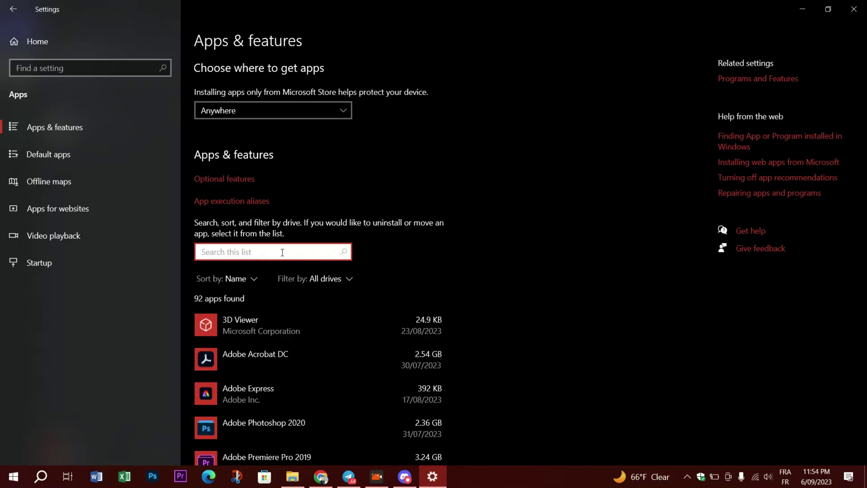
{"action": "scroll", "coordinate": [294, 362], "scroll_direction": "down", "scroll_amount": 10}
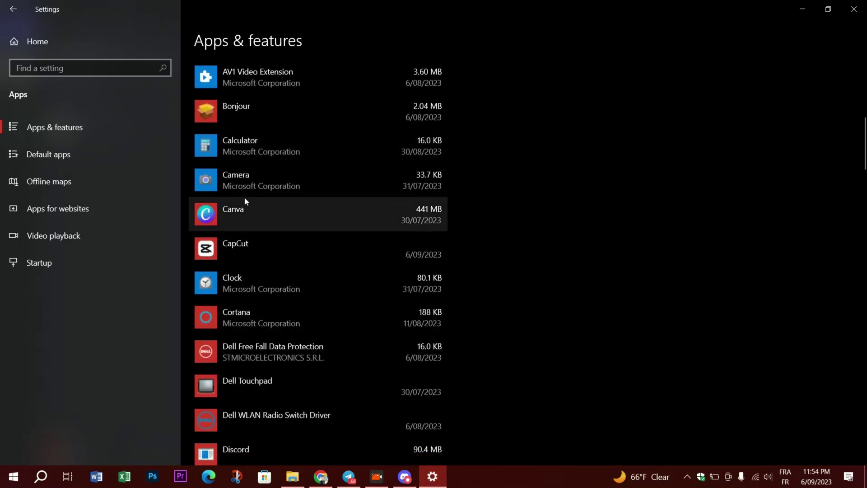
{"action": "scroll", "coordinate": [245, 201], "scroll_direction": "up", "scroll_amount": 3}
{"action": "scroll", "coordinate": [243, 226], "scroll_direction": "down", "scroll_amount": 6}
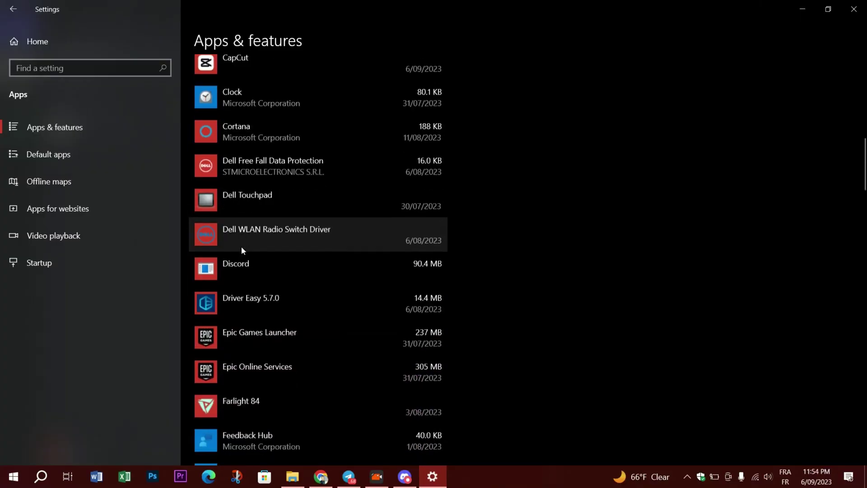
{"action": "left_click", "coordinate": [248, 240]}
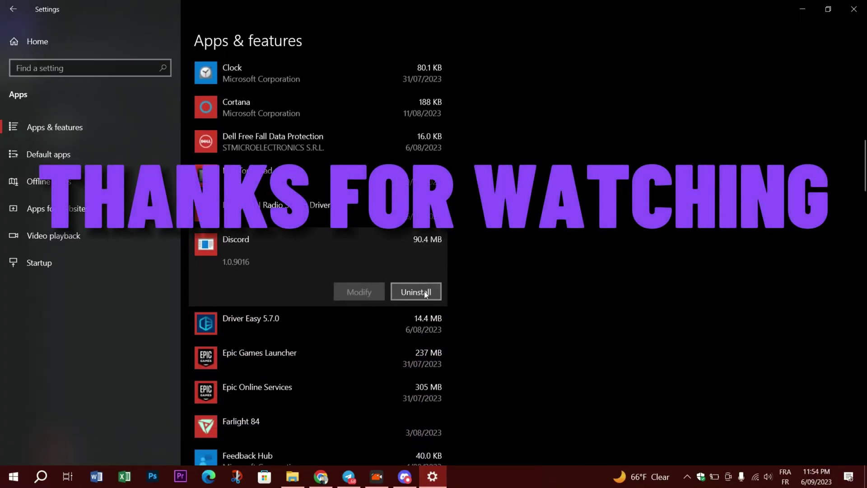